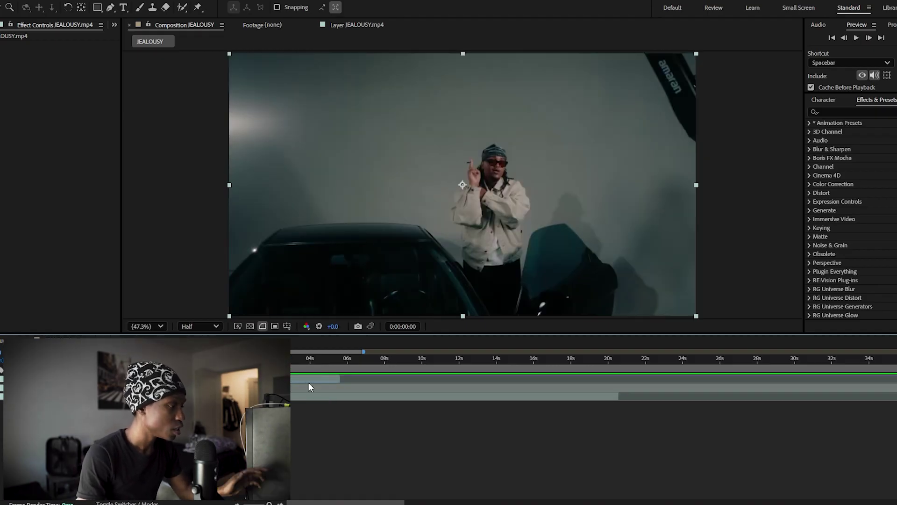
- Select the music-video clip layer in the JEALOUSY composition's timeline
{"action": "left_click", "coordinate": [308, 382]}
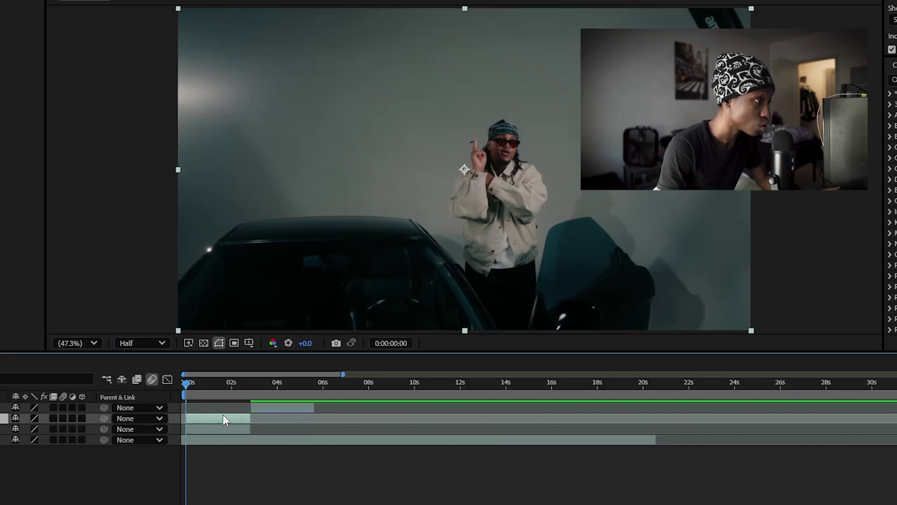
- Time-stretch the short clip layer to 50% so it plays twice as fast, then preview it
{"action": "right_click", "coordinate": [265, 384]}
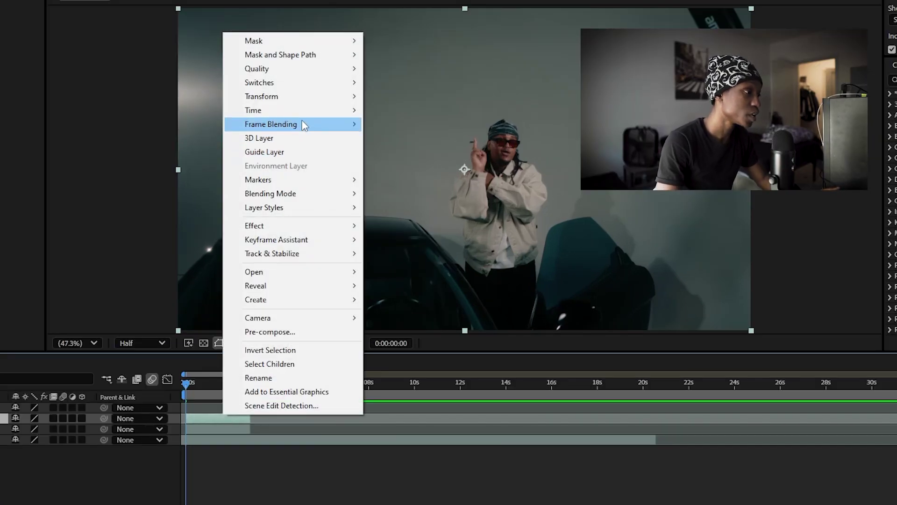
{"action": "mouse_move", "coordinate": [303, 114]}
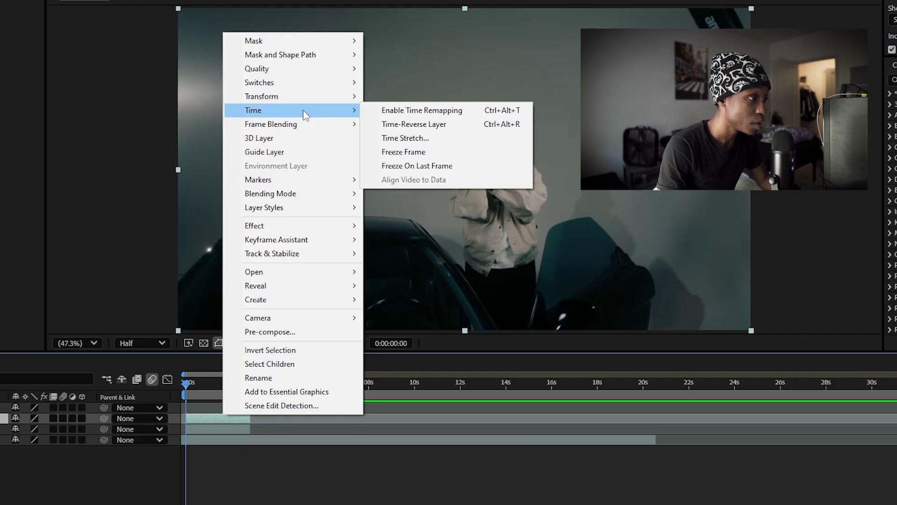
{"action": "left_click", "coordinate": [476, 137]}
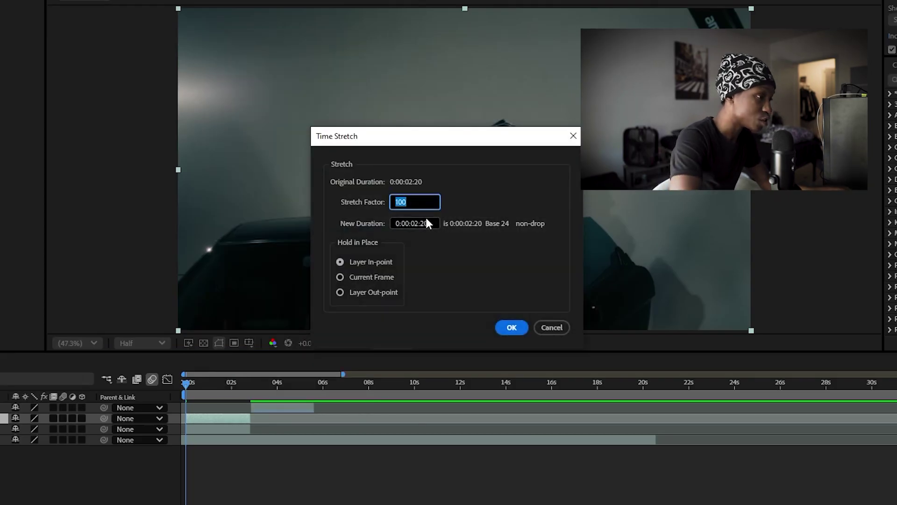
{"action": "type", "text": "50"}
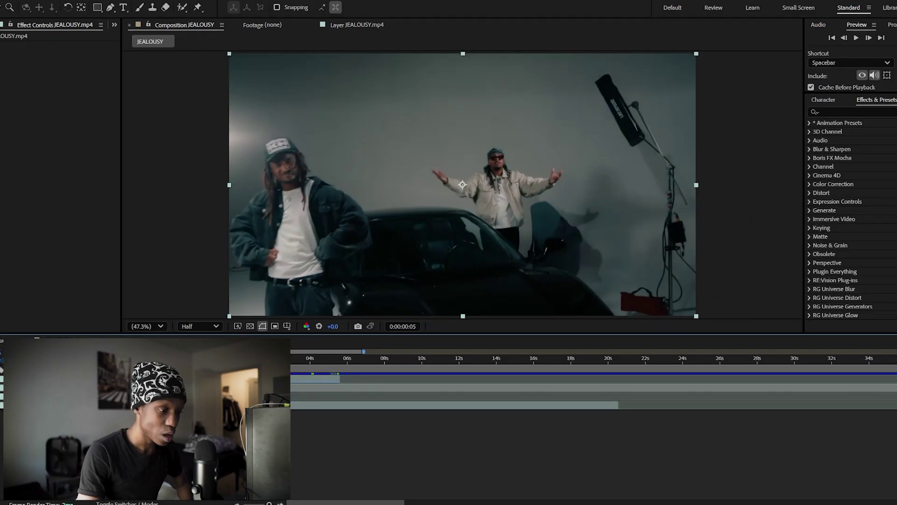
{"action": "key", "text": "space"}
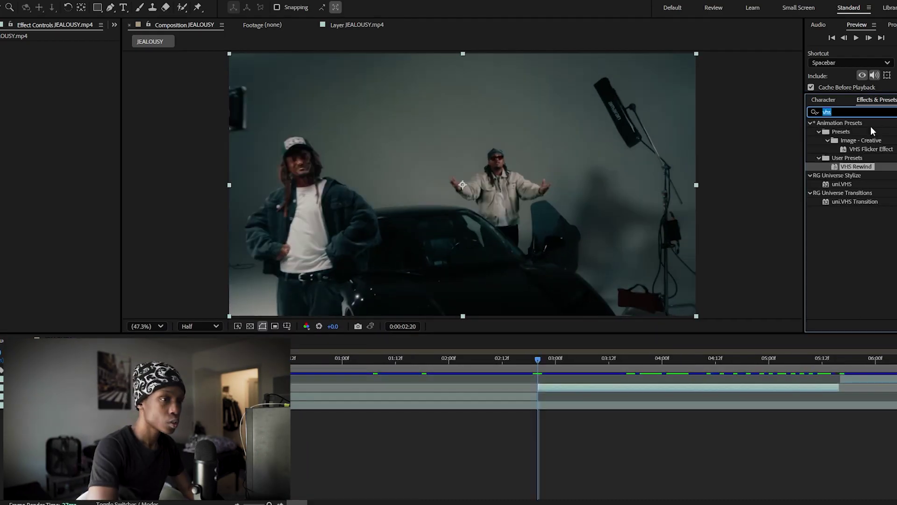
- Apply Posterize Time at a 12 fps frame rate, then start editing Hue/Saturation's Master Saturation
{"action": "key", "text": "BackSpace"}
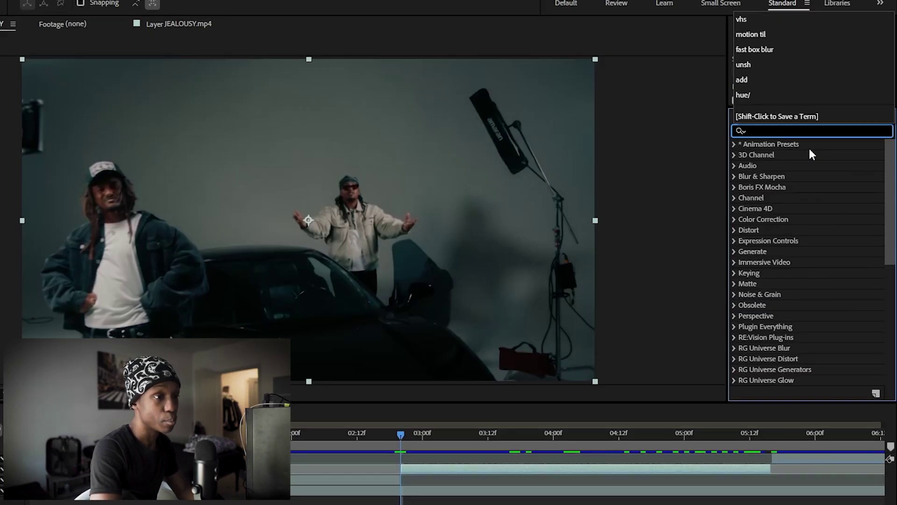
{"action": "type", "text": "post"}
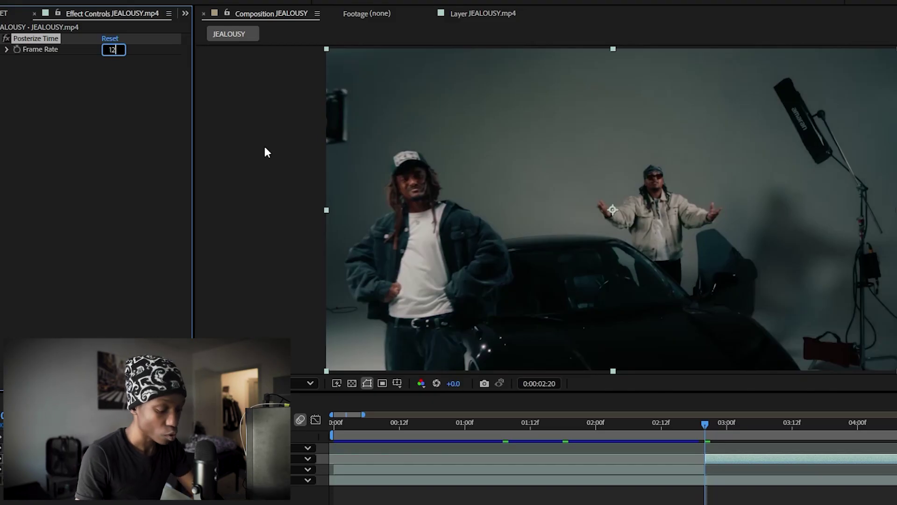
{"action": "left_click", "coordinate": [40, 203]}
{"action": "left_click", "coordinate": [304, 197]}
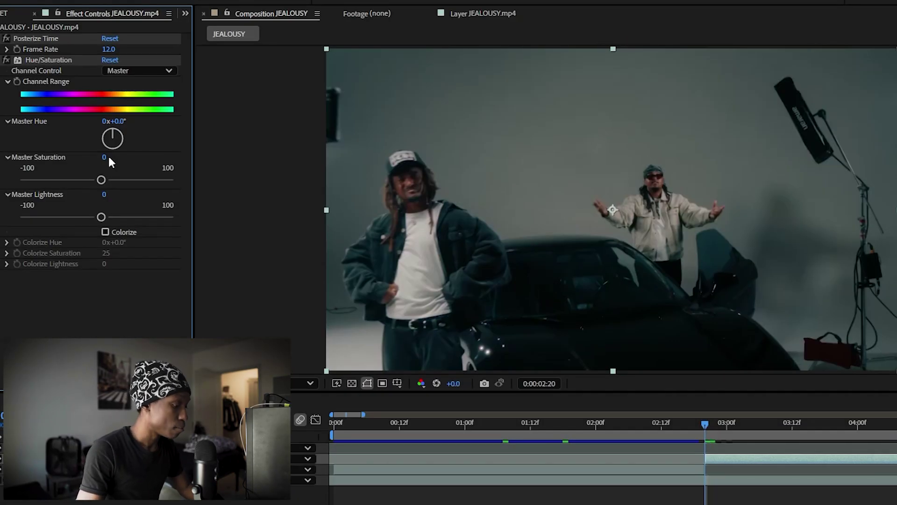
{"action": "left_click", "coordinate": [111, 158]}
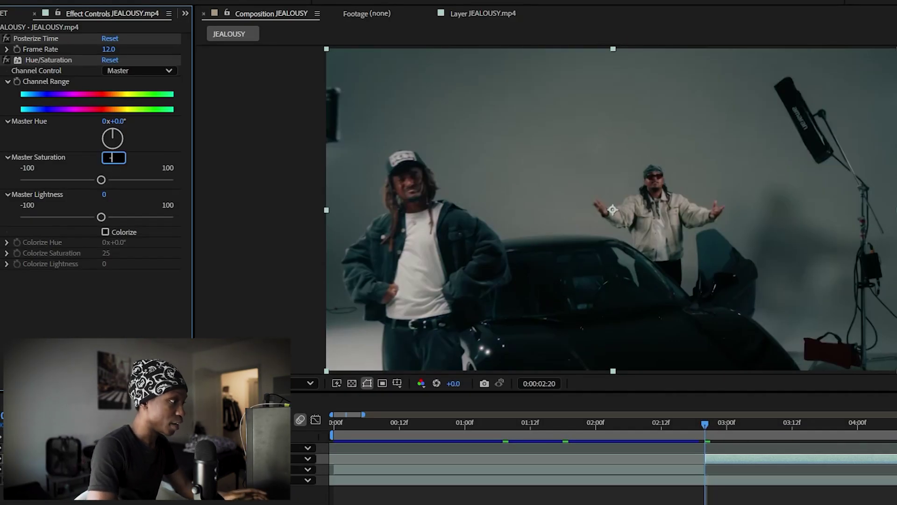
- Apply Add Grain with Final Output viewing mode and Intensity 1.5
{"action": "type", "text": "add"}
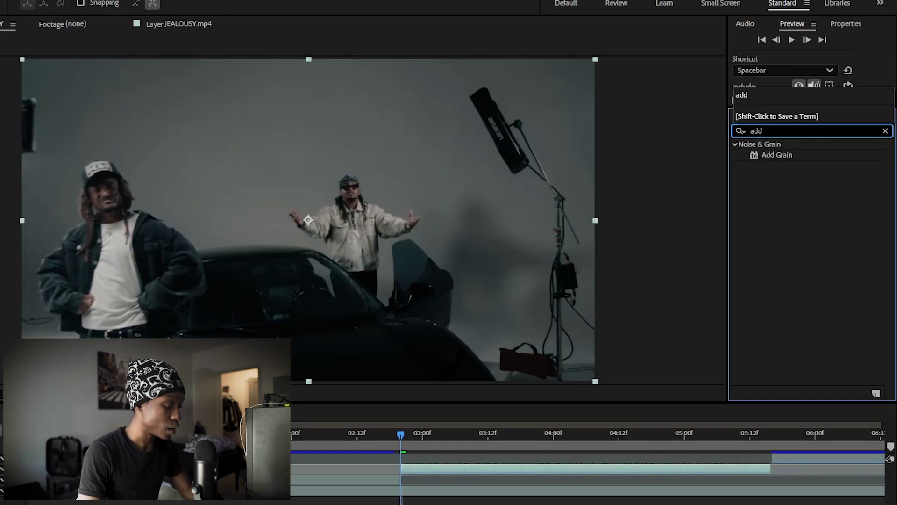
{"action": "type", "text": " gr"}
{"action": "double_click", "coordinate": [776, 154]}
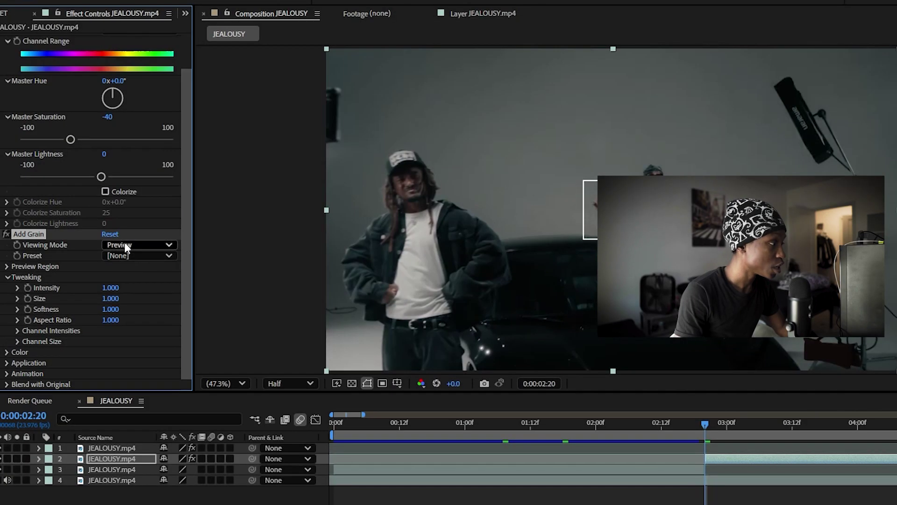
{"action": "left_click", "coordinate": [125, 243]}
{"action": "left_click", "coordinate": [149, 286]}
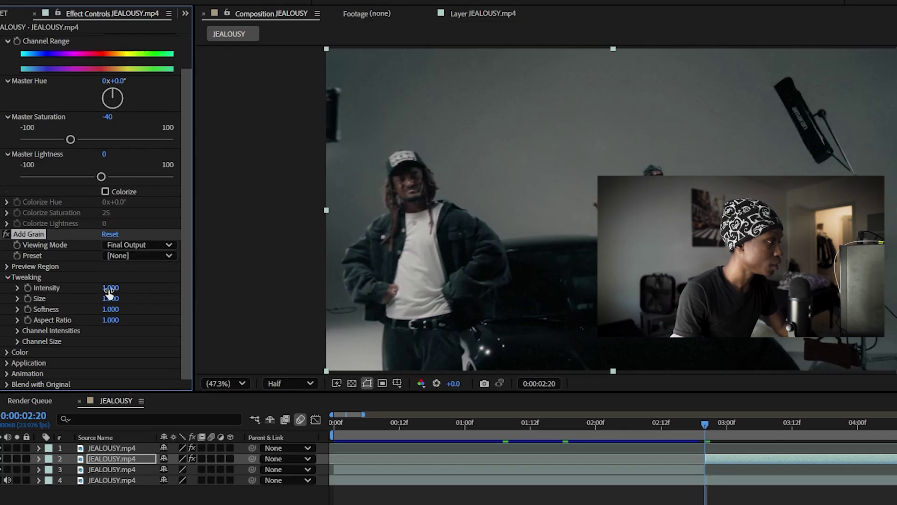
{"action": "left_click", "coordinate": [110, 288]}
{"action": "type", "text": "1"}
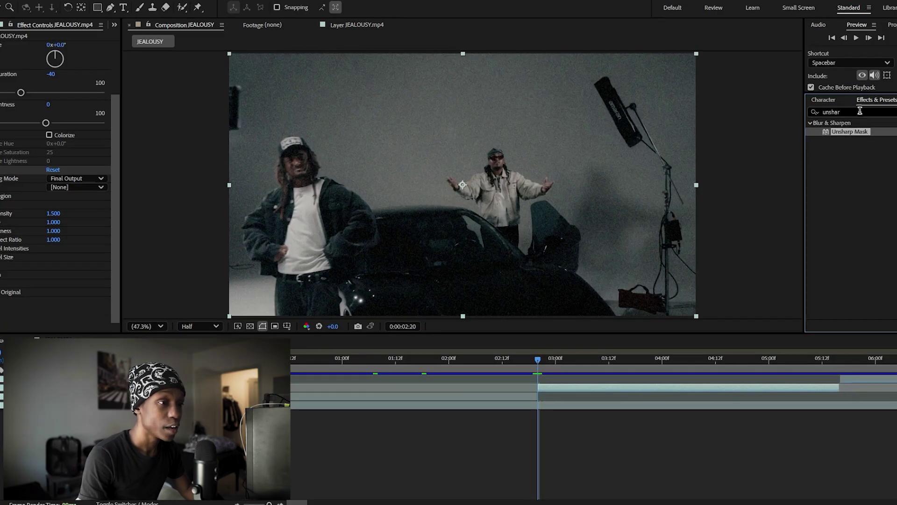
- Add Unsharp Mask to the clip with Amount 250
{"action": "left_click", "coordinate": [860, 133]}
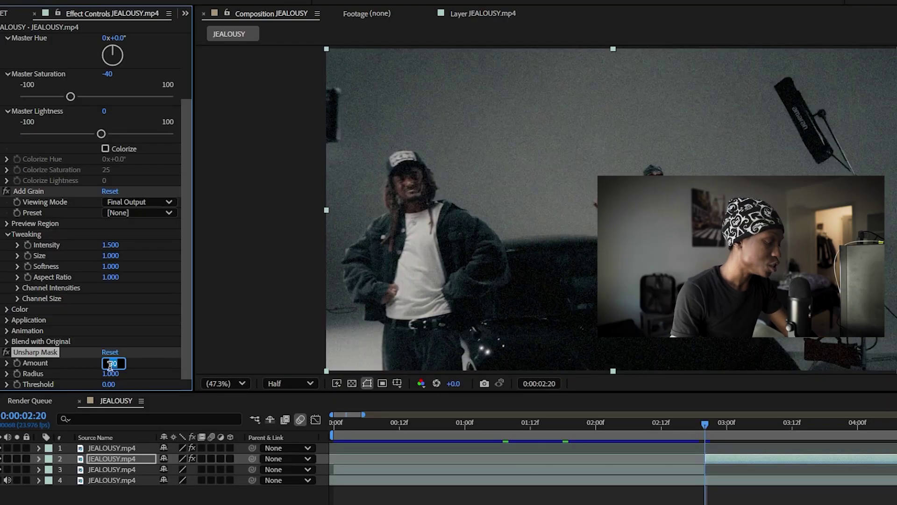
{"action": "left_click", "coordinate": [110, 364]}
{"action": "type", "text": "250"}
{"action": "key", "text": "Return"}
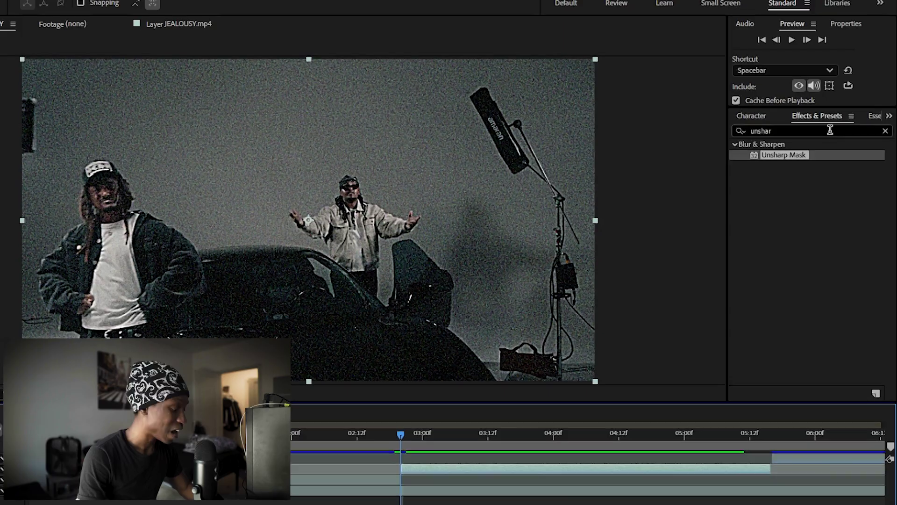
- Apply Fast Box Blur with Blur Radius 2 and a single iteration
{"action": "left_click", "coordinate": [830, 130]}
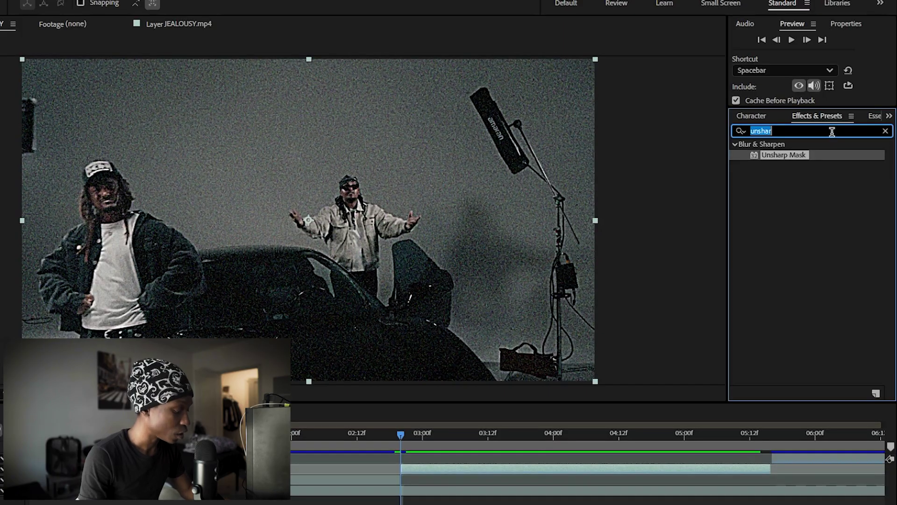
{"action": "type", "text": "fast bo"}
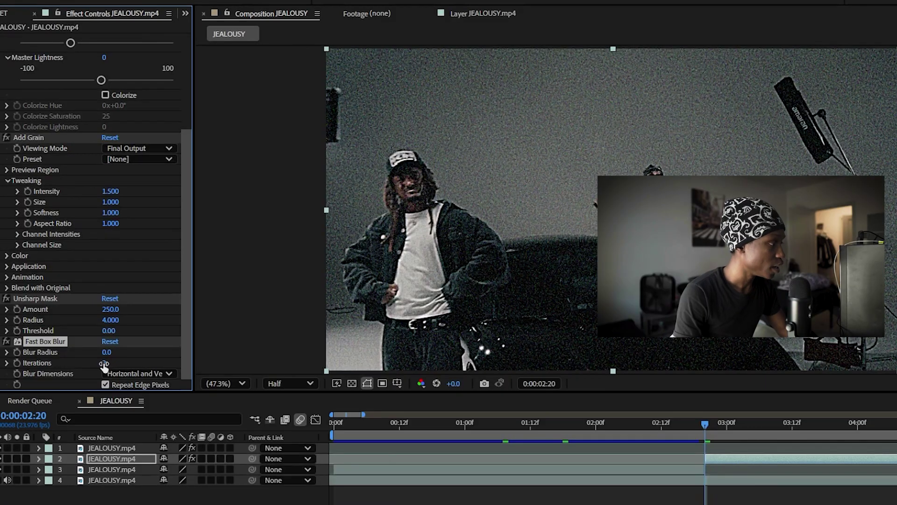
{"action": "left_click", "coordinate": [105, 363]}
{"action": "type", "text": "1"}
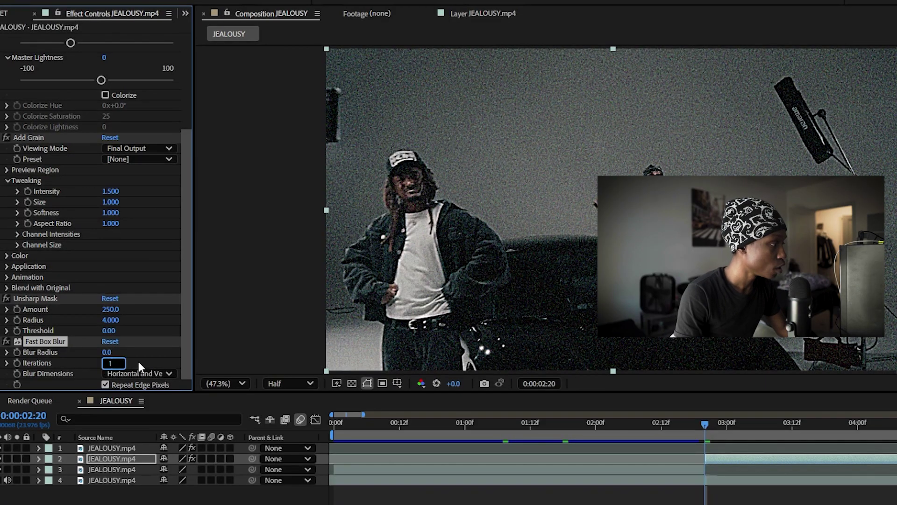
{"action": "key", "text": "Return"}
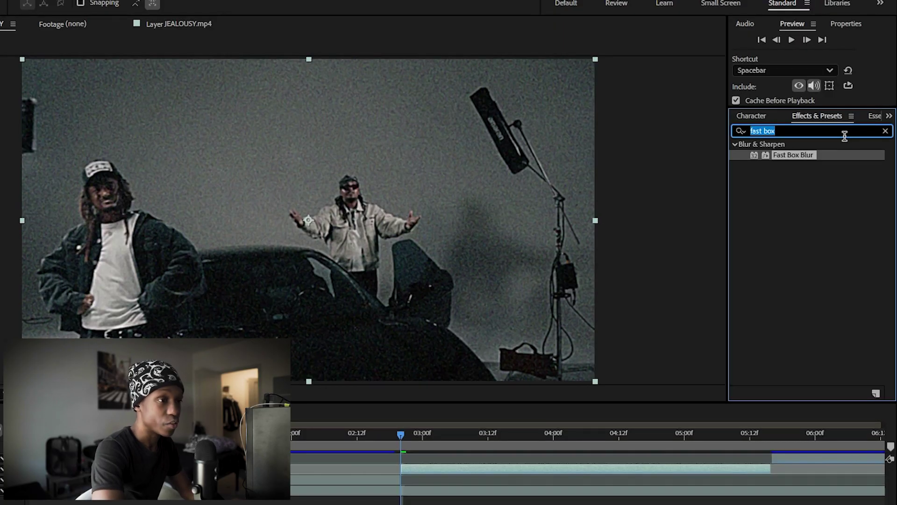
- Add Motion Tile to the clip with Output Width 70
{"action": "type", "text": "motio"}
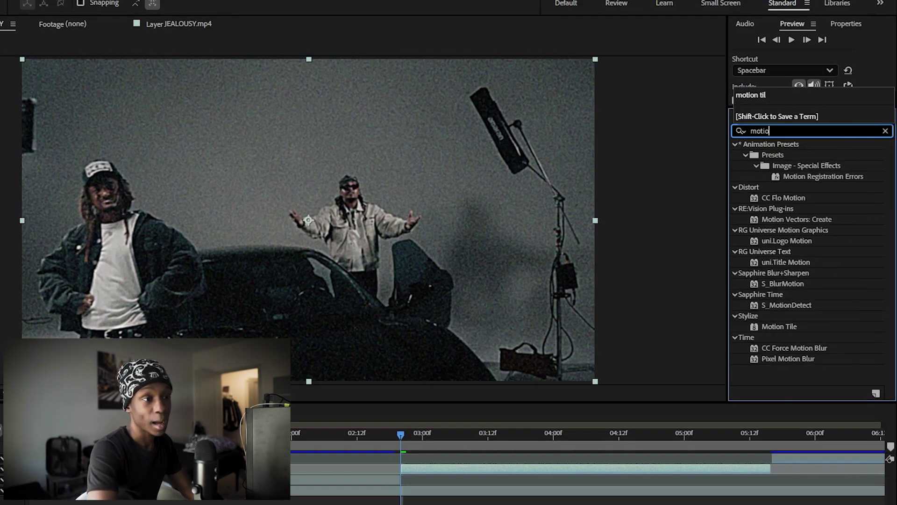
{"action": "type", "text": "n tile"}
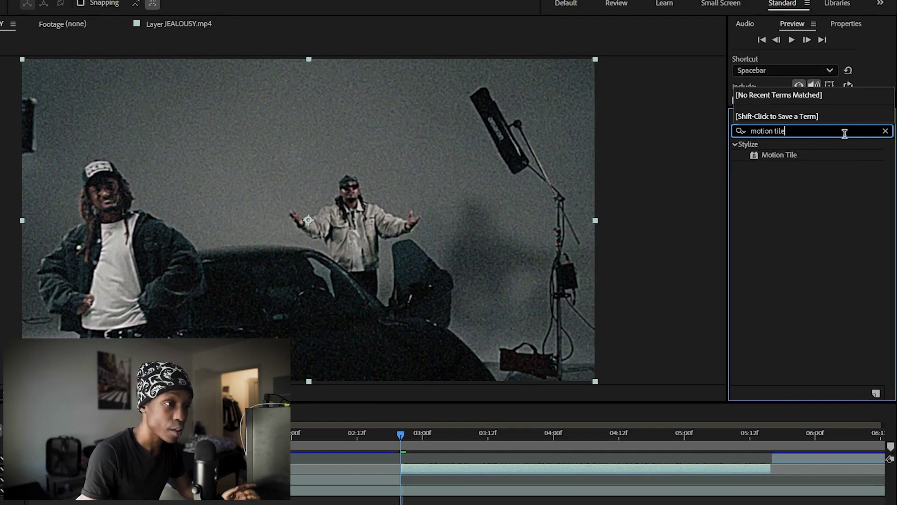
{"action": "left_click", "coordinate": [807, 157]}
{"action": "left_click", "coordinate": [636, 290]}
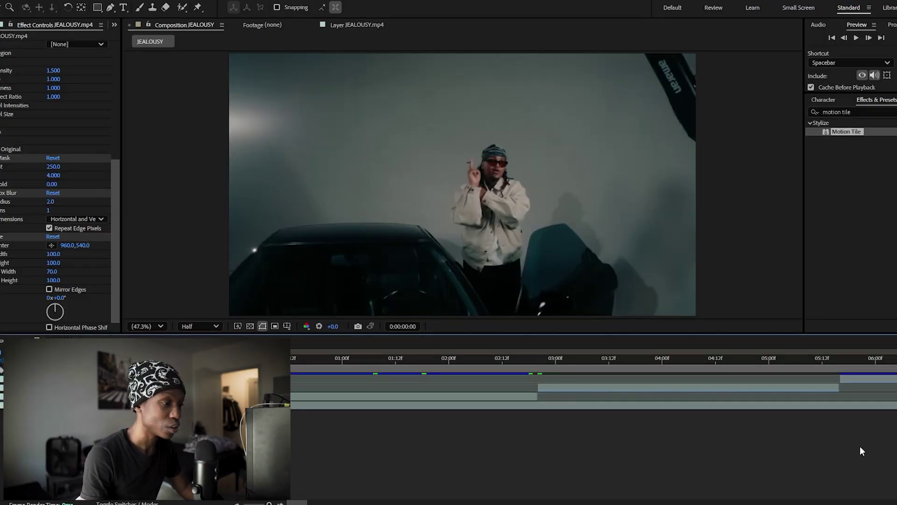
- Apply the Basic Flash preset, an Exposure burst at 0:00:02:20, and preview the flash
{"action": "key", "text": "space"}
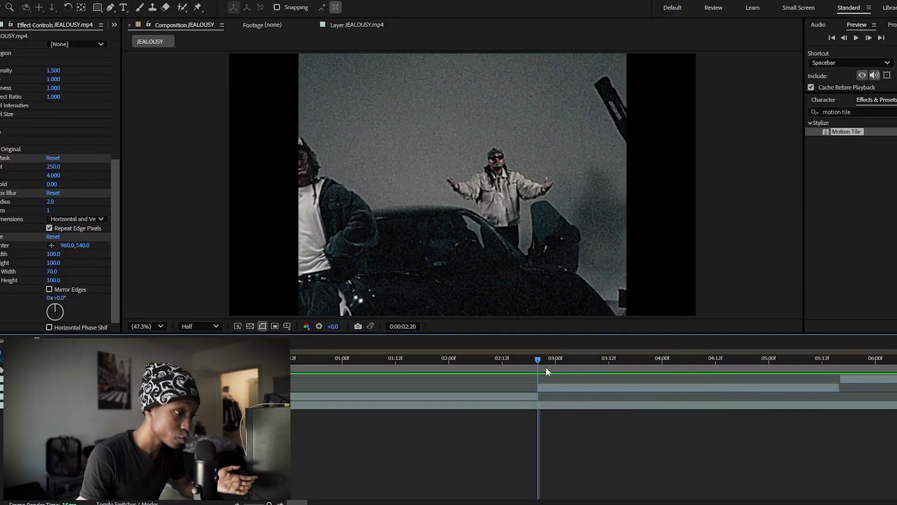
{"action": "left_click", "coordinate": [890, 111]}
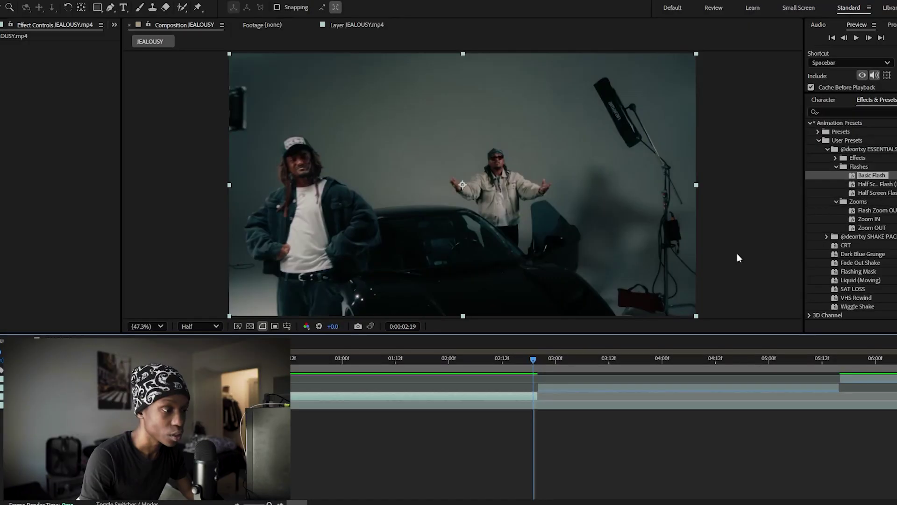
{"action": "double_click", "coordinate": [868, 179]}
{"action": "key", "text": "space"}
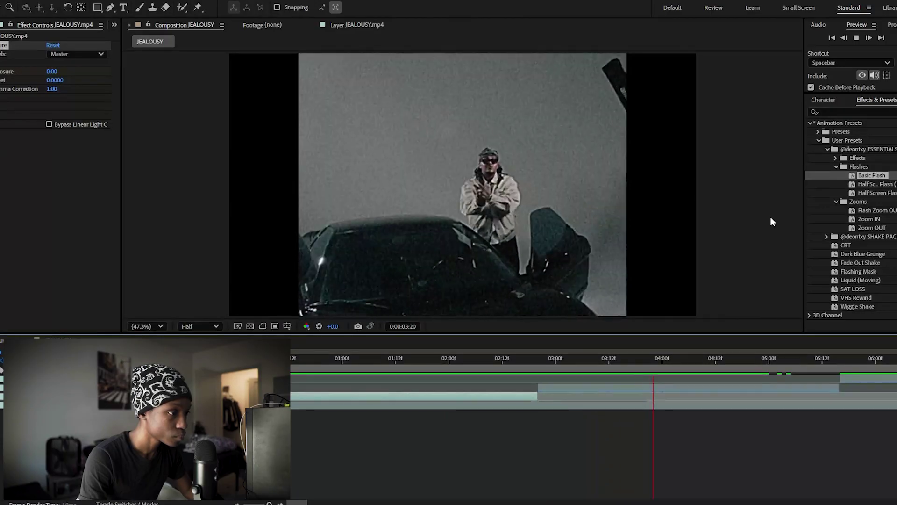
{"action": "left_click", "coordinate": [557, 360]}
- Reverse the duplicate clip layer with a -100 Time Stretch factor
{"action": "left_click_drag", "start_coordinate": [557, 363], "coordinate": [538, 363]}
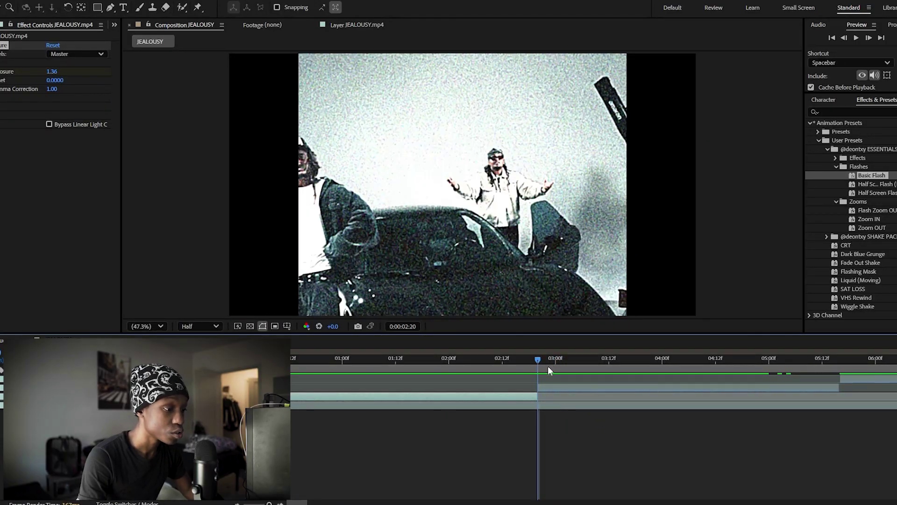
{"action": "right_click", "coordinate": [585, 387]}
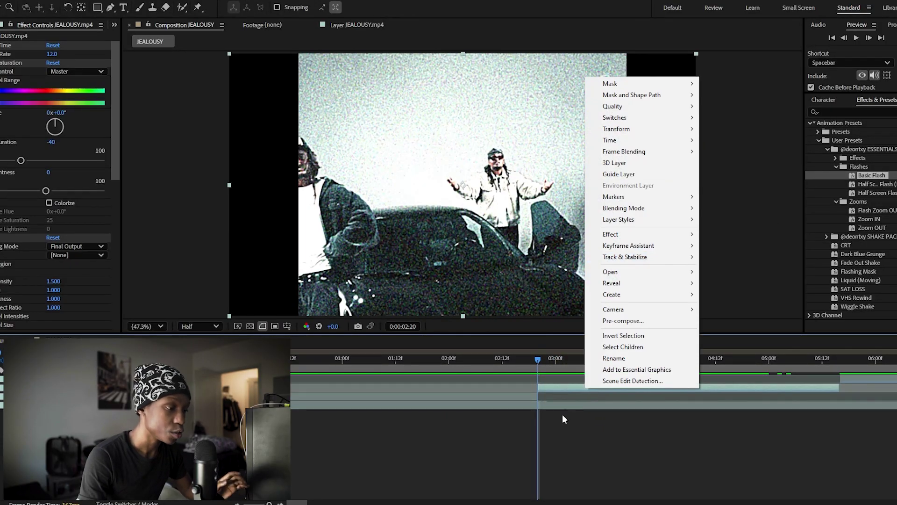
{"action": "right_click", "coordinate": [563, 388]}
{"action": "right_click", "coordinate": [563, 389]}
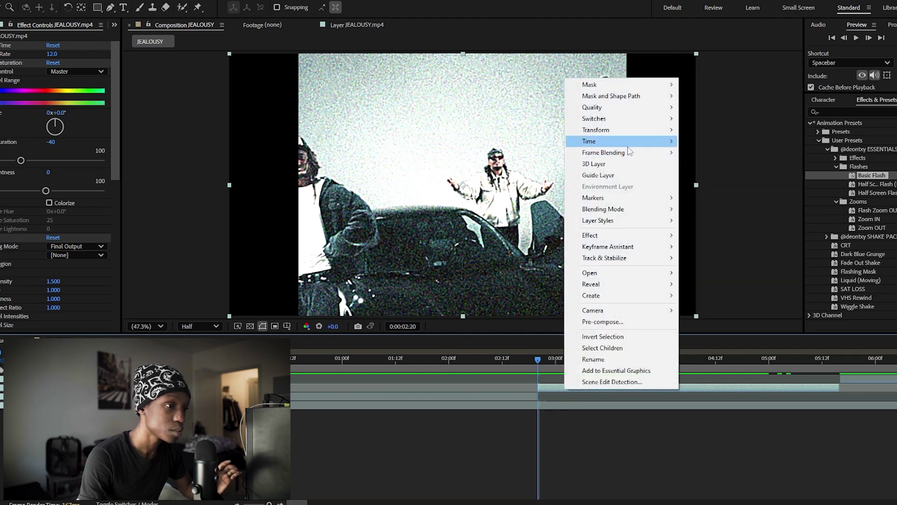
{"action": "left_click", "coordinate": [724, 163]}
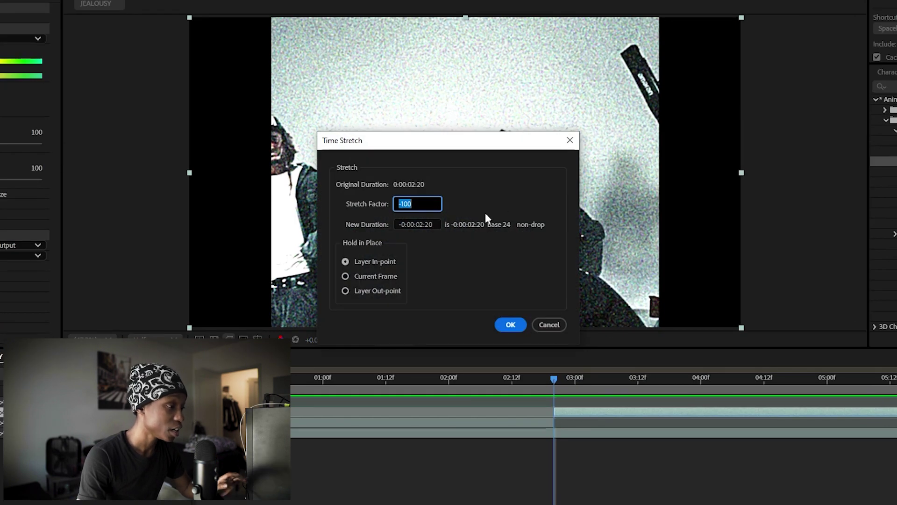
{"action": "left_click", "coordinate": [418, 204]}
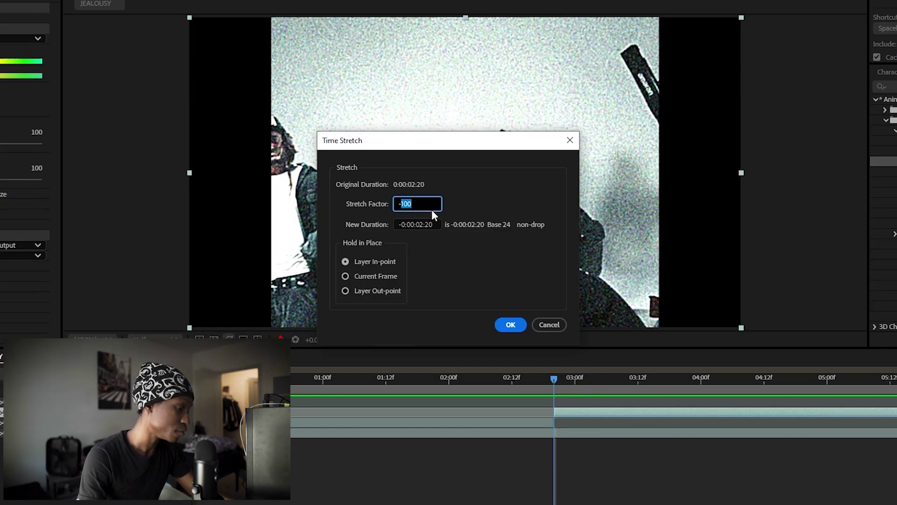
{"action": "key", "text": "Return"}
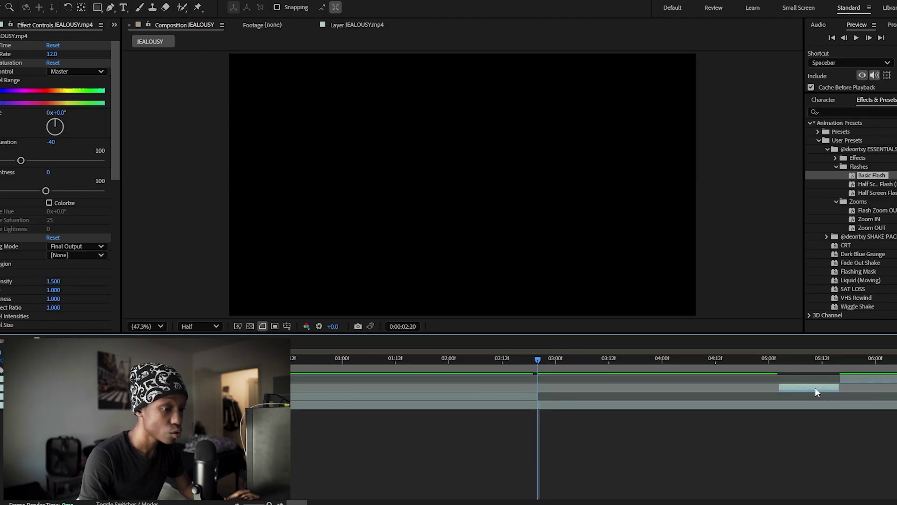
- Slide the reversed clip so it starts at 0:00:02:20 and play it back
{"action": "left_click_drag", "start_coordinate": [822, 387], "coordinate": [622, 395]}
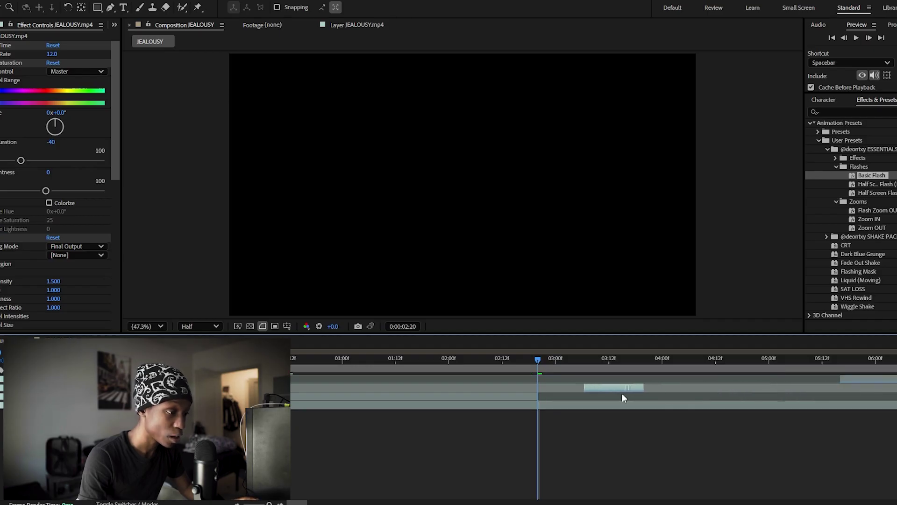
{"action": "key", "text": "space"}
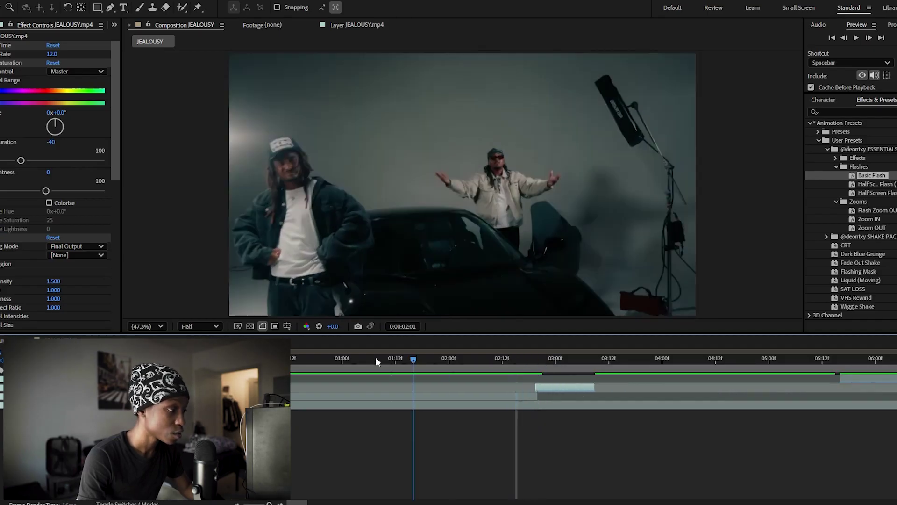
{"action": "key", "text": "space"}
{"action": "left_click_drag", "start_coordinate": [558, 388], "coordinate": [553, 394]}
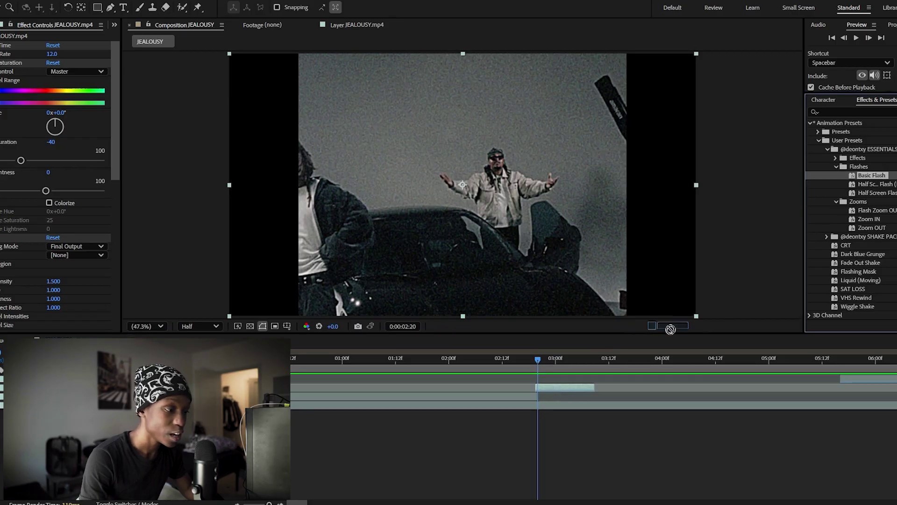
{"action": "key", "text": "space"}
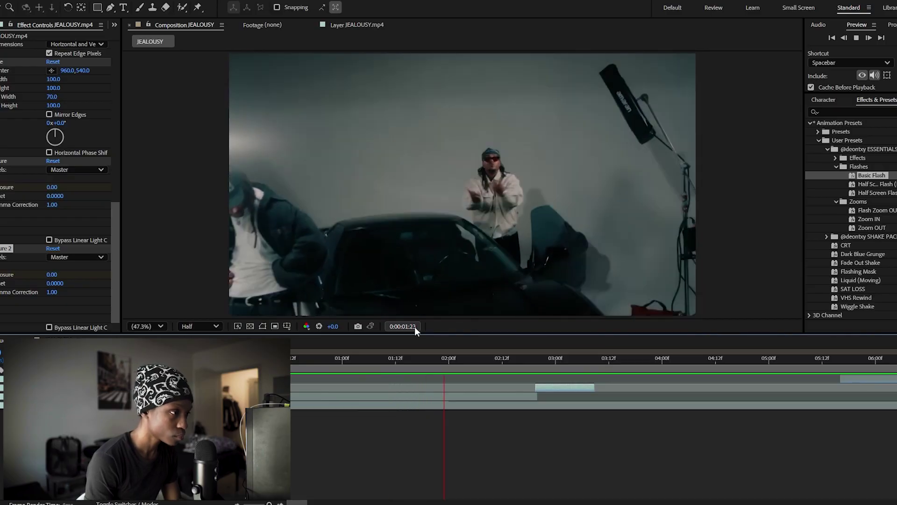
- Search the effects for 'rsmb' and park the playhead at 03:08 on the reversed clip
{"action": "key", "text": "space"}
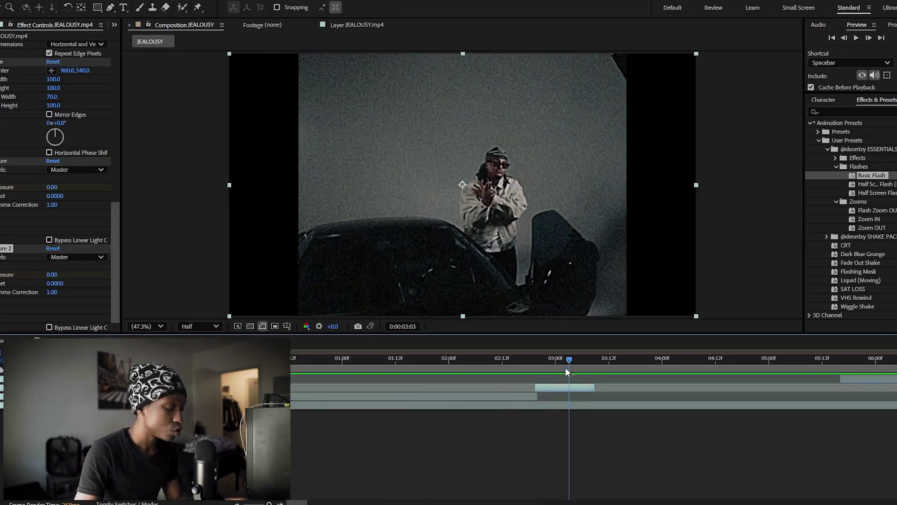
{"action": "left_click", "coordinate": [858, 111]}
{"action": "type", "text": "rsmb"}
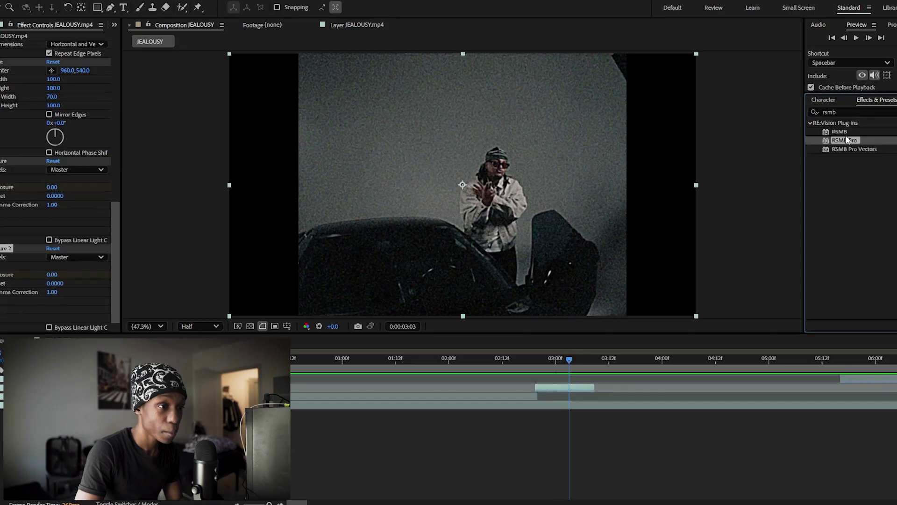
{"action": "left_click_drag", "start_coordinate": [526, 364], "coordinate": [599, 361]}
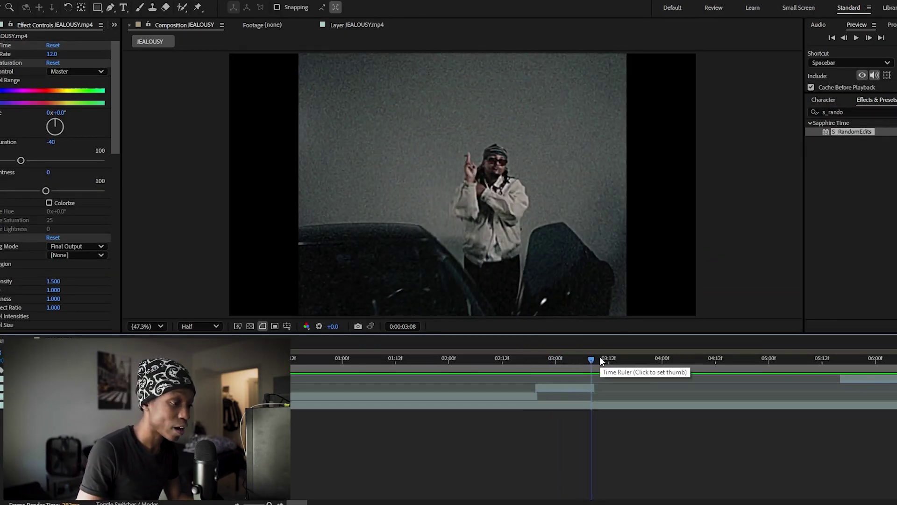
{"action": "left_click", "coordinate": [582, 389]}
- Split the original footage layer at 03:09
{"action": "left_click", "coordinate": [594, 359]}
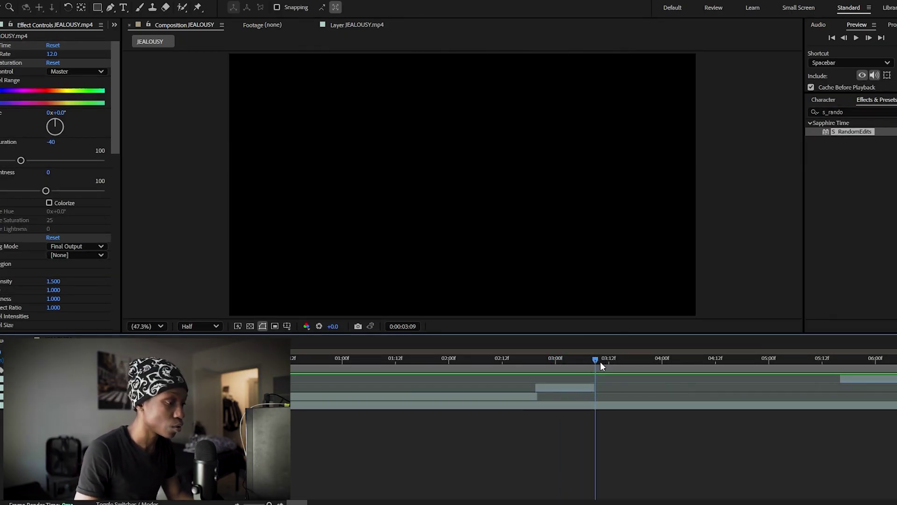
{"action": "left_click", "coordinate": [495, 399]}
{"action": "key", "text": "ctrl+d"}
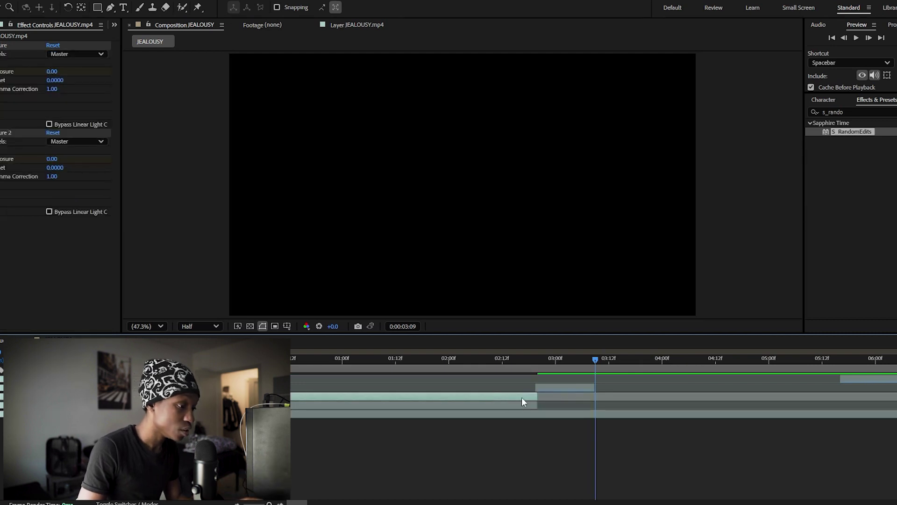
- Apply S_RandomEdits to the later footage part with Edit Frame Length 1.00
{"action": "left_click", "coordinate": [646, 397]}
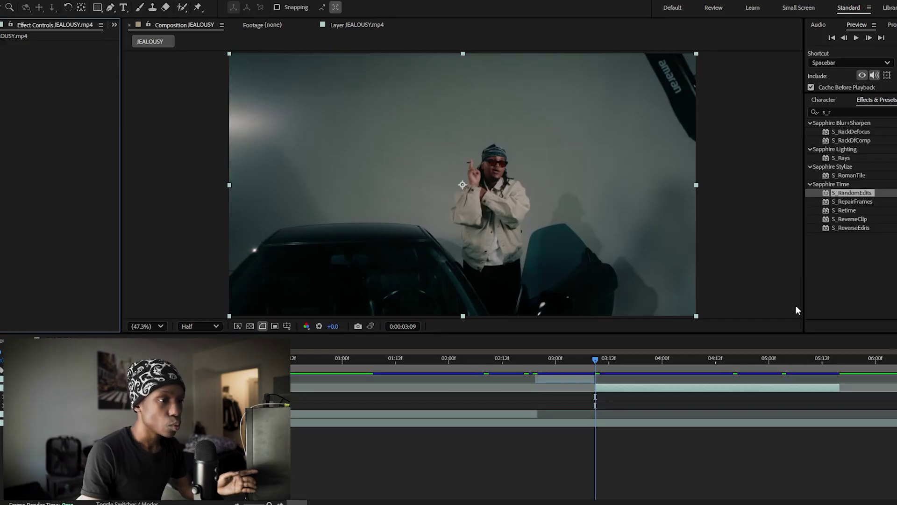
{"action": "left_click", "coordinate": [704, 241]}
{"action": "left_click", "coordinate": [705, 243]}
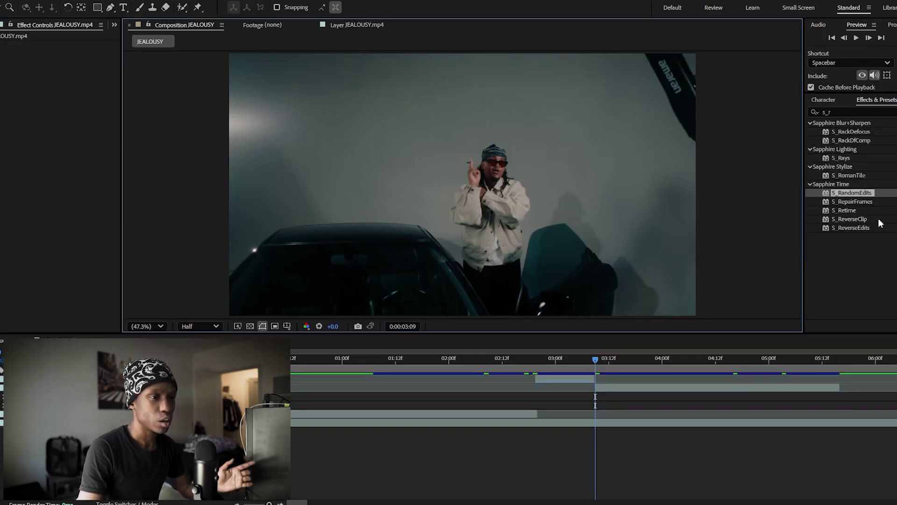
{"action": "left_click", "coordinate": [674, 388]}
{"action": "double_click", "coordinate": [851, 192]}
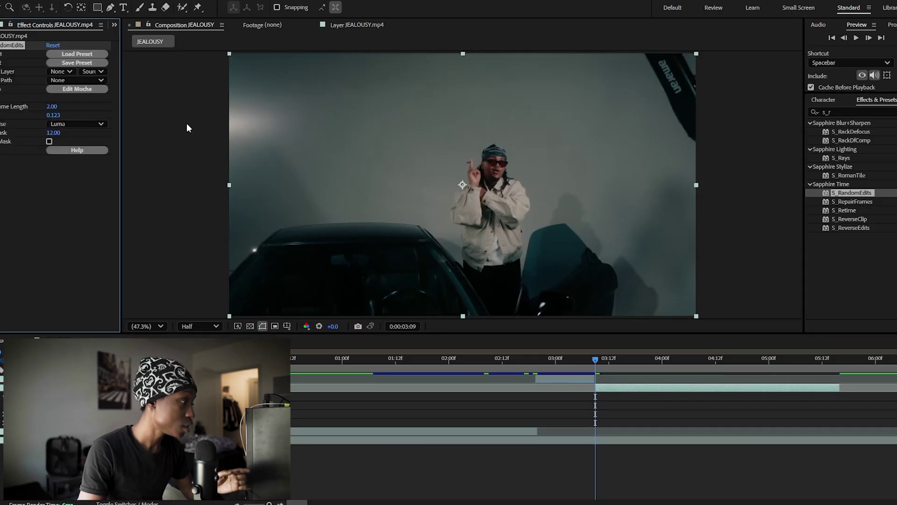
{"action": "key", "text": "Return"}
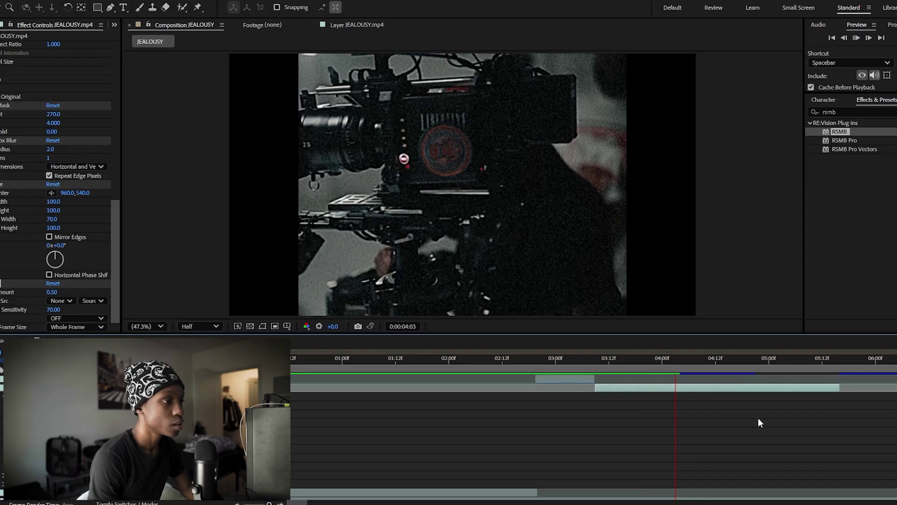
{"action": "key", "text": "space"}
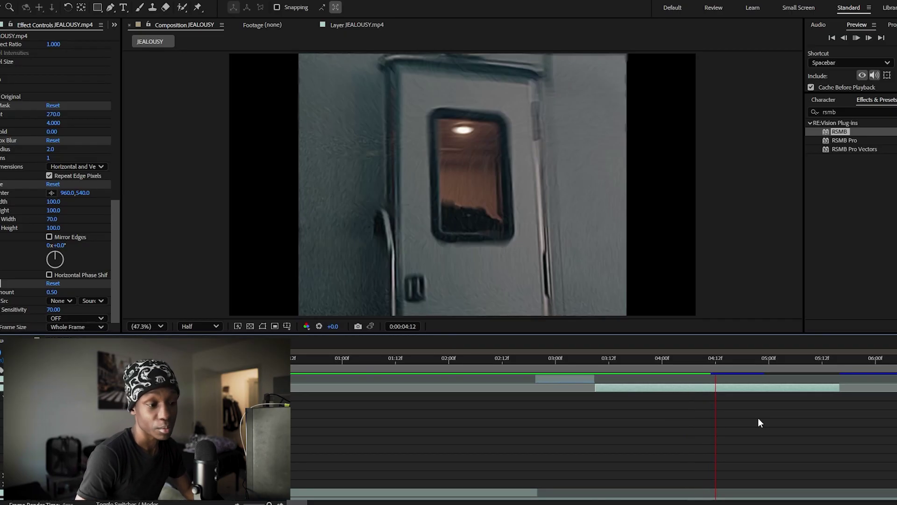